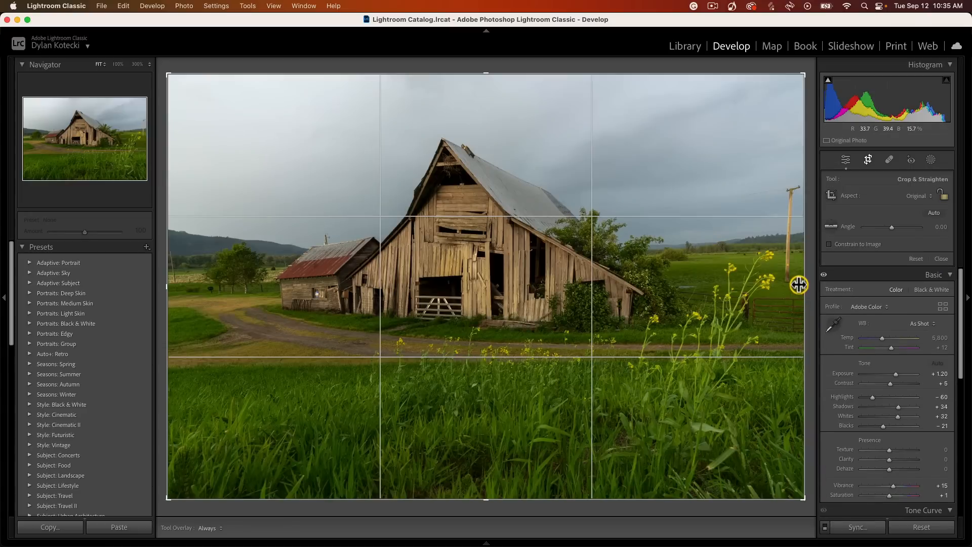
- Crop the photo's right edge slightly inward to cut out the utility pole and apply the crop
drag(803, 287, 792, 288)
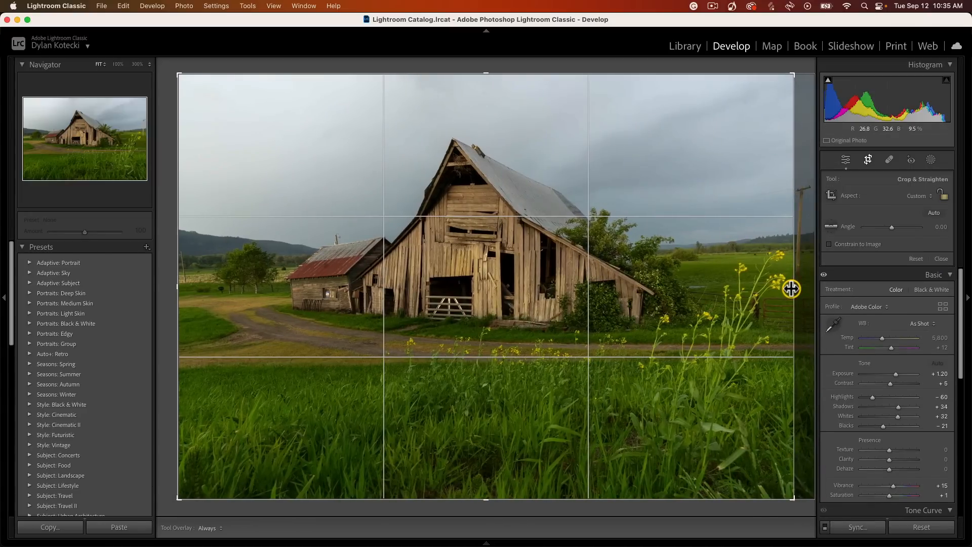
key(Return)
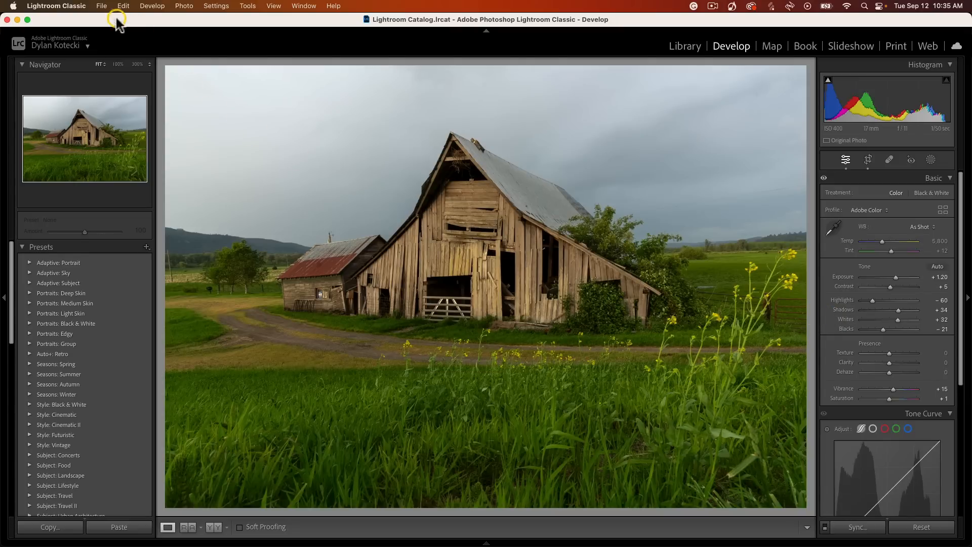
- Send a copy with Lightroom settings to ON1 Sky Swap AI 2024 as a 16-bit Smart Photo PSD in Adobe RGB (1998)
click(102, 6)
mouse_move(166, 238)
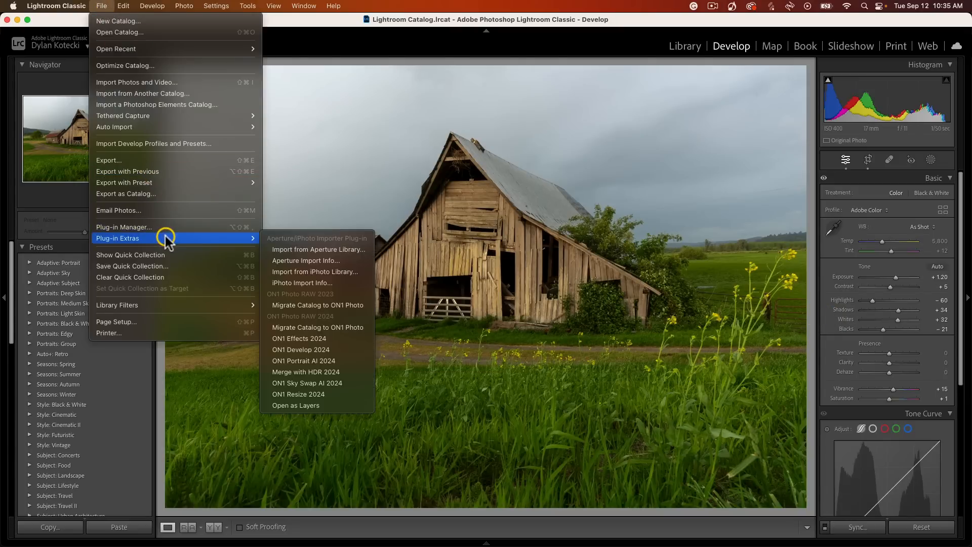
click(349, 383)
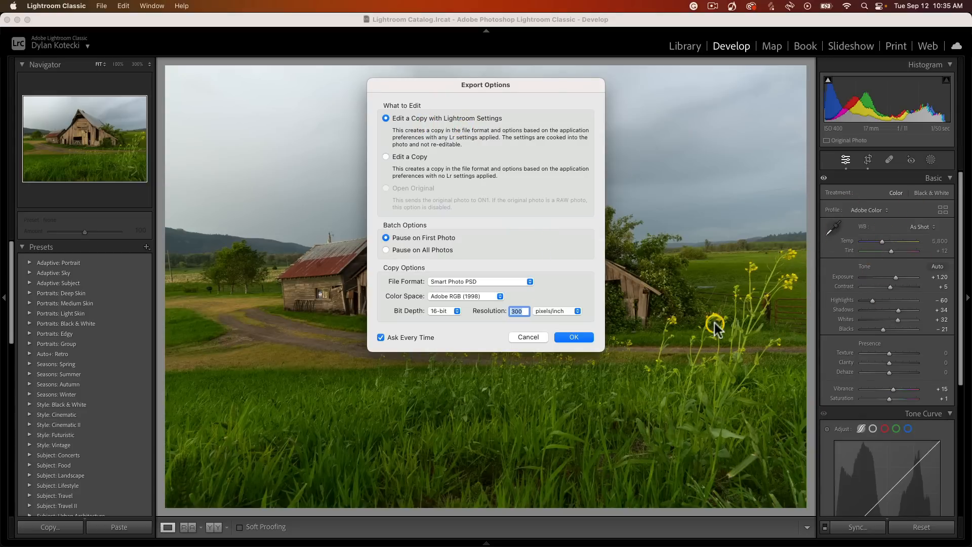
click(582, 338)
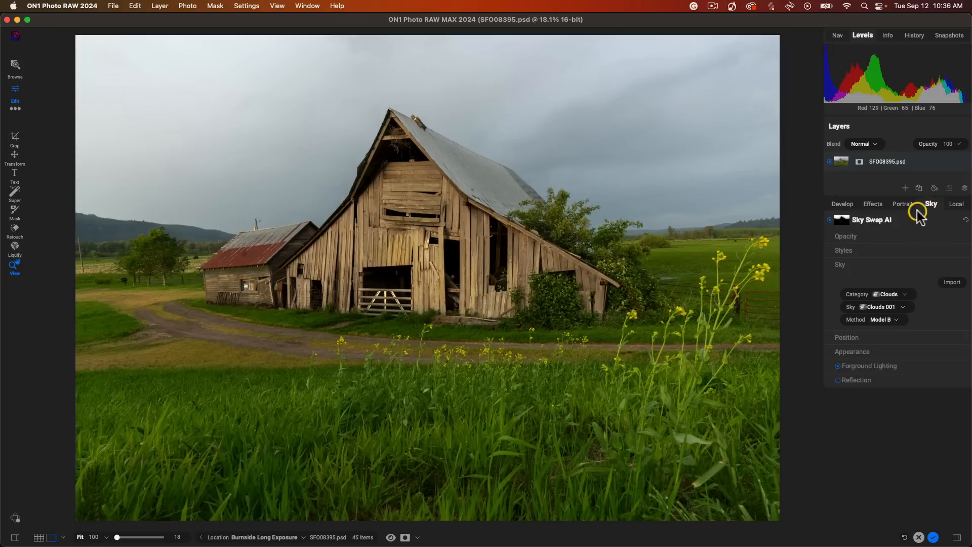
- Inspect the Sky Swap AI mask in black and white, then return to the normal photo view
click(843, 220)
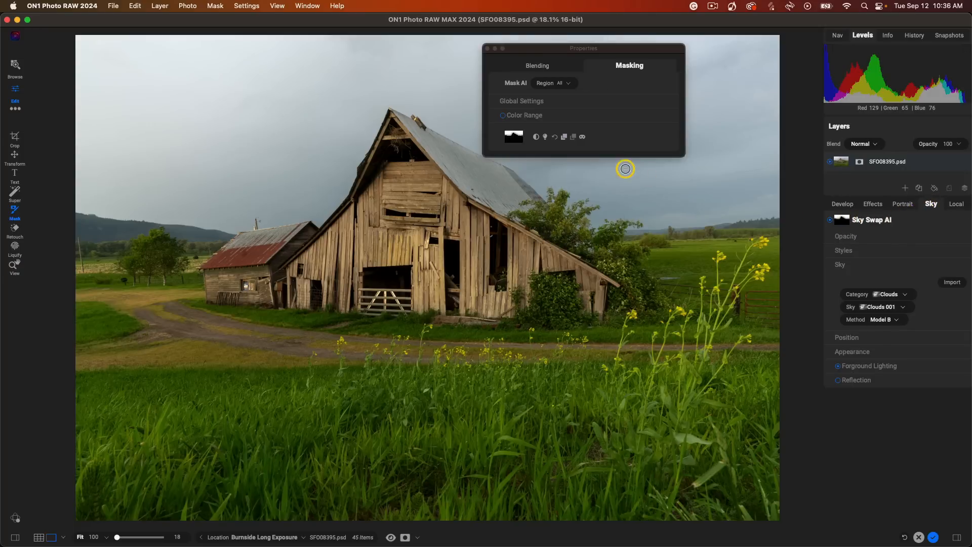
click(582, 136)
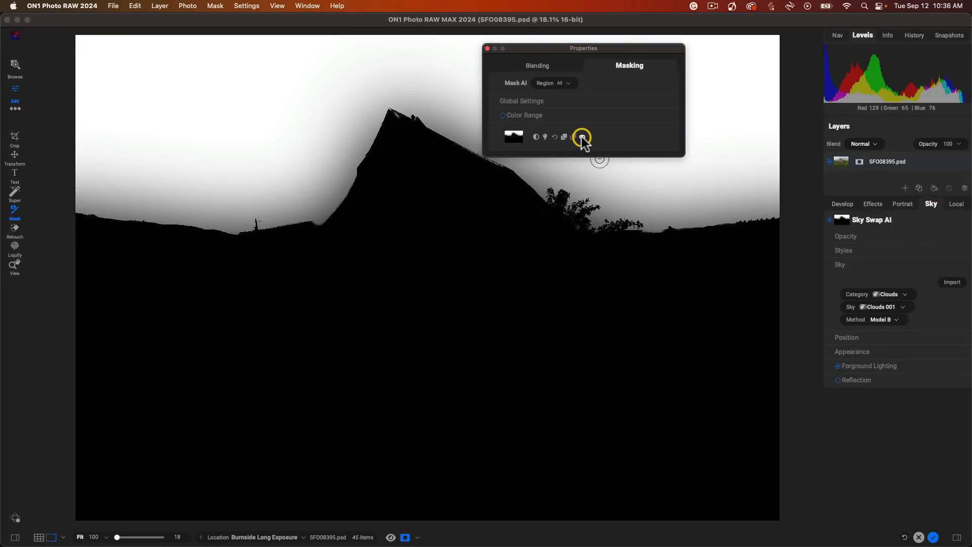
click(581, 135)
click(487, 48)
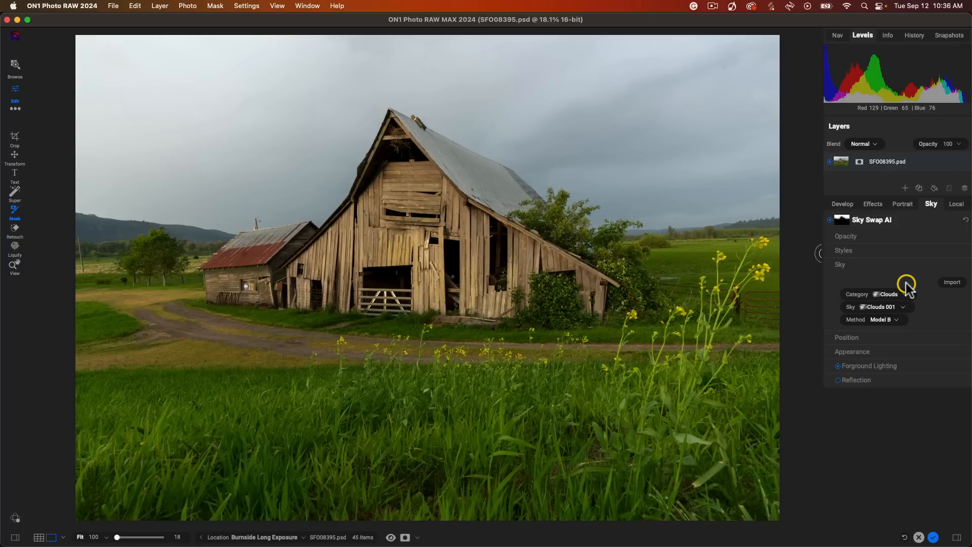
- Try replacing the sky with OcuDrone_Seriously_Stormy_Sky_09 from the OcuDrone Seriously Stormy category
click(906, 294)
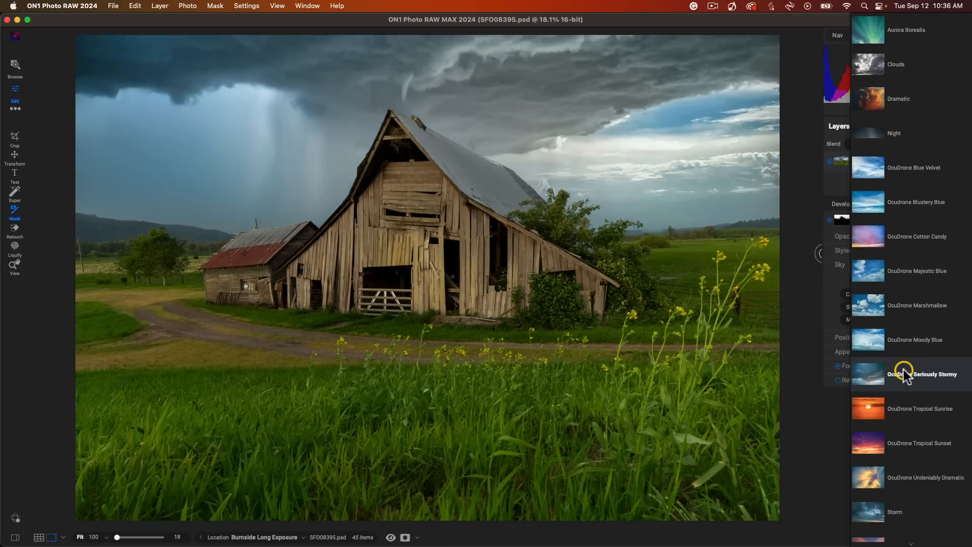
click(903, 373)
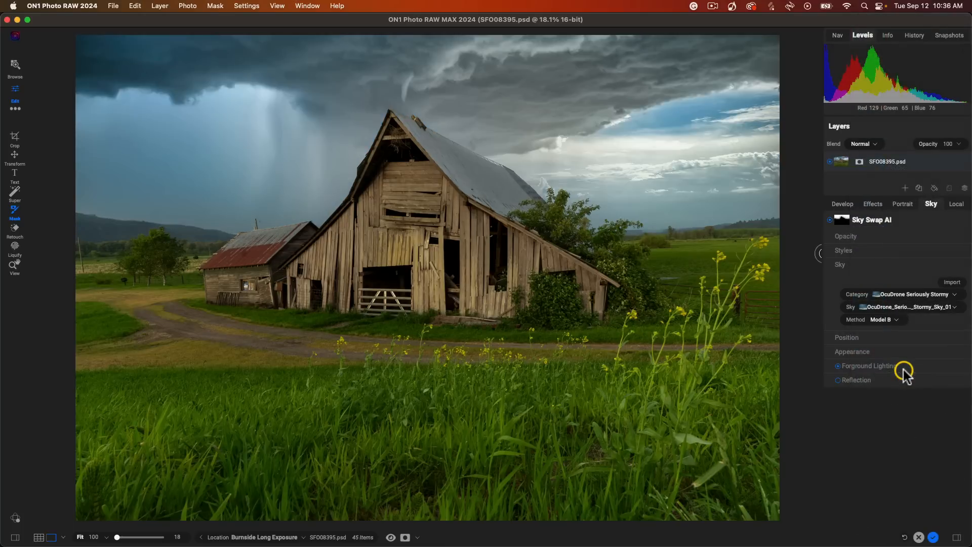
click(955, 307)
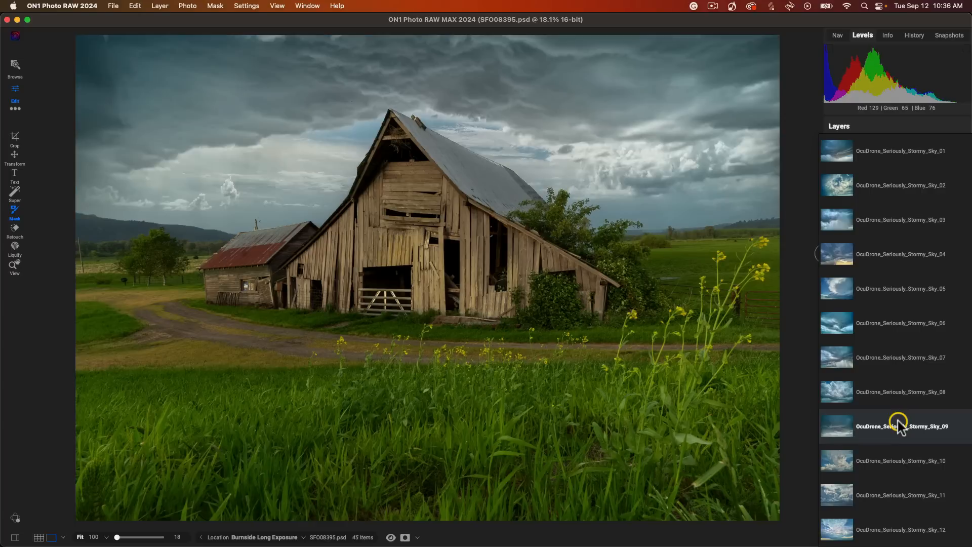
click(897, 420)
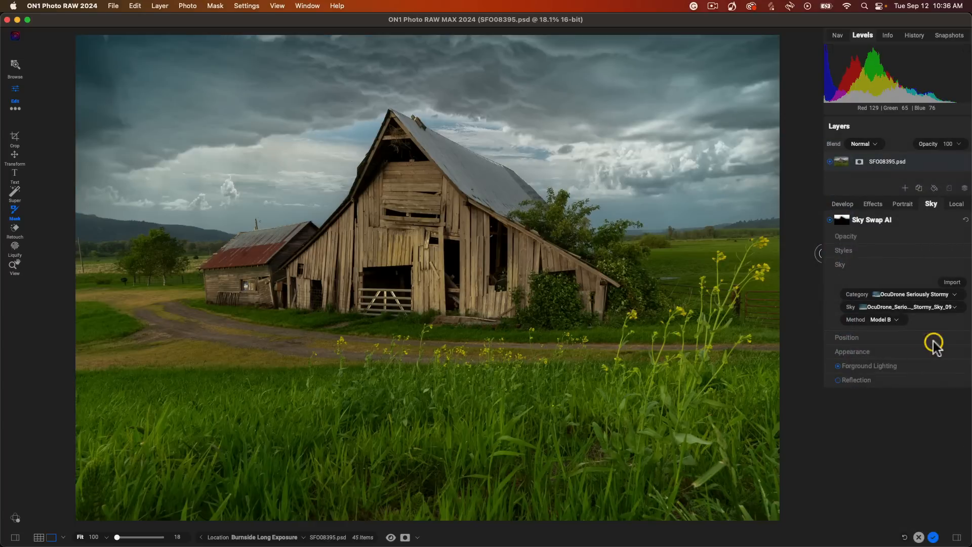
- Replace the sky using the OcuDrone Marshmallow category and compare the photo with and without the sky swap
click(954, 296)
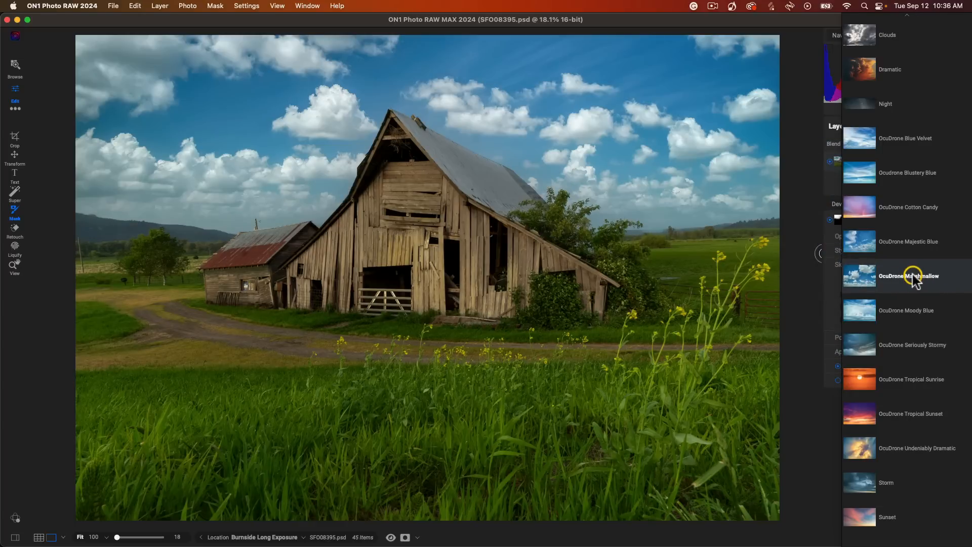
click(912, 274)
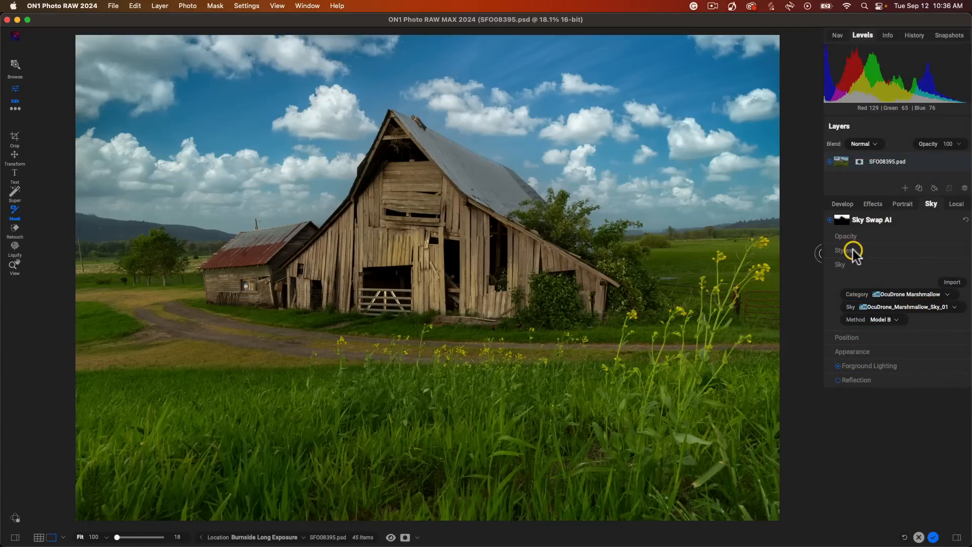
click(830, 220)
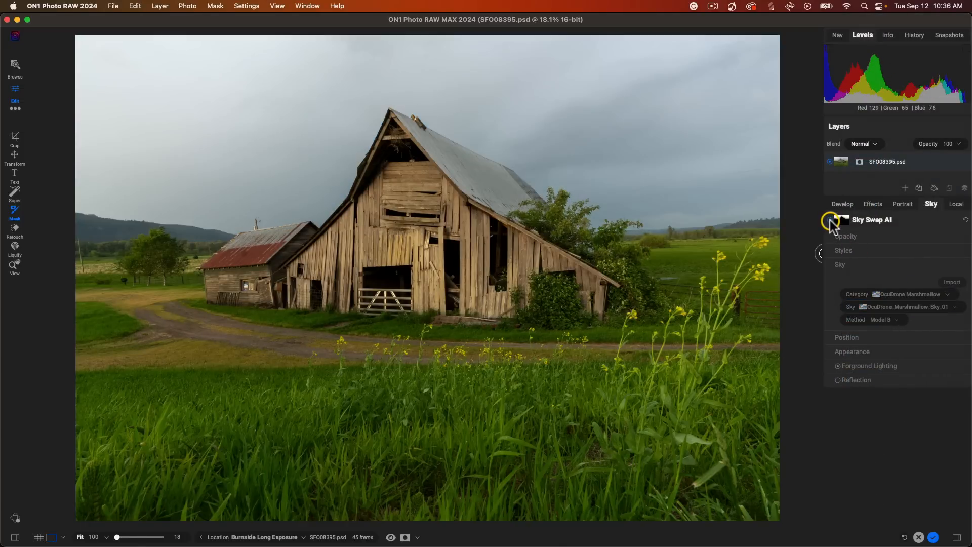
click(830, 220)
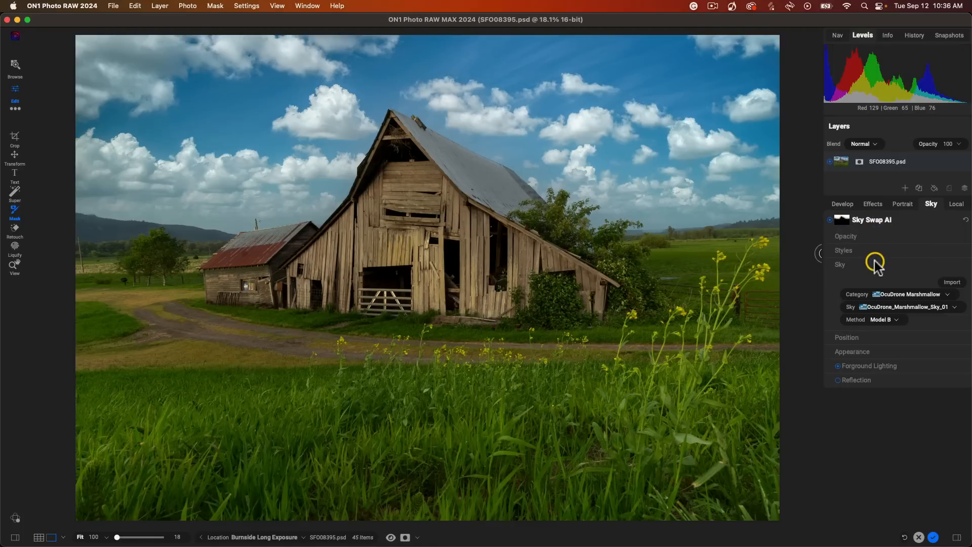
- Set the Develop tone's Contrast to 6 and Whites to 50, and compare the result with the original photo
click(844, 204)
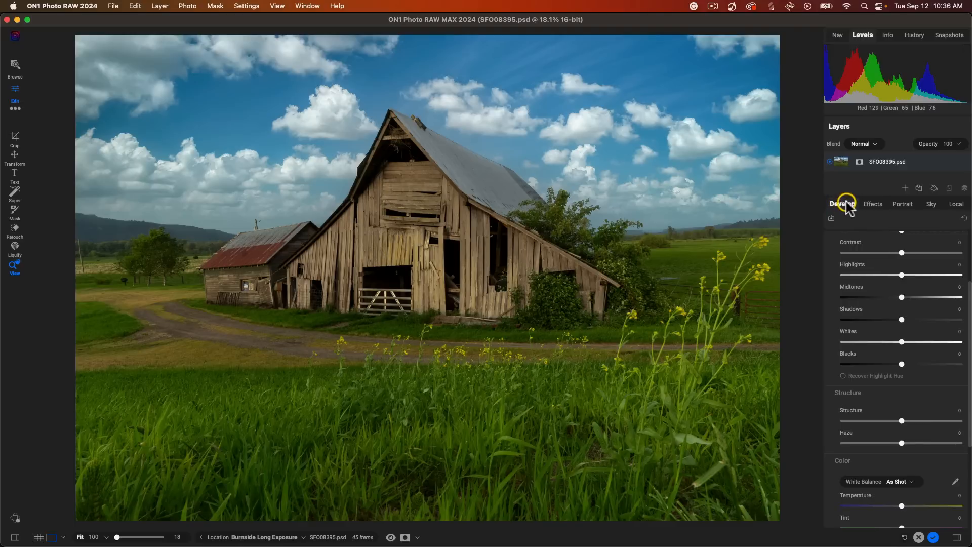
scroll(874, 304, up, 3)
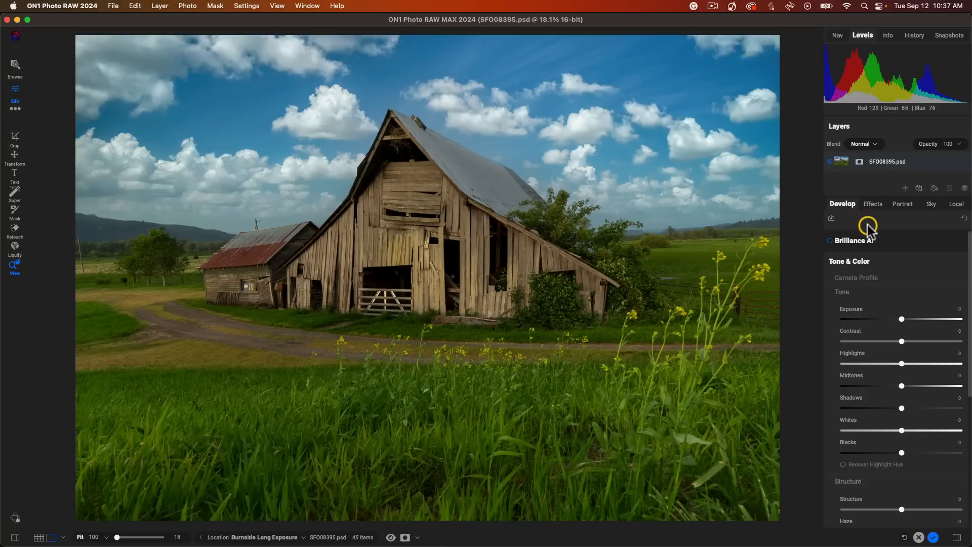
drag(902, 340, 905, 341)
drag(903, 432, 929, 432)
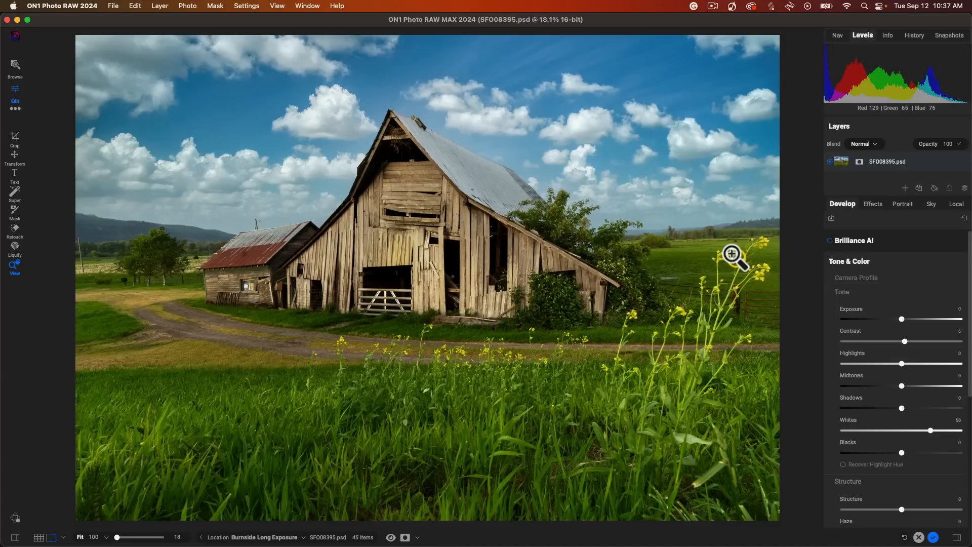
key(super+p)
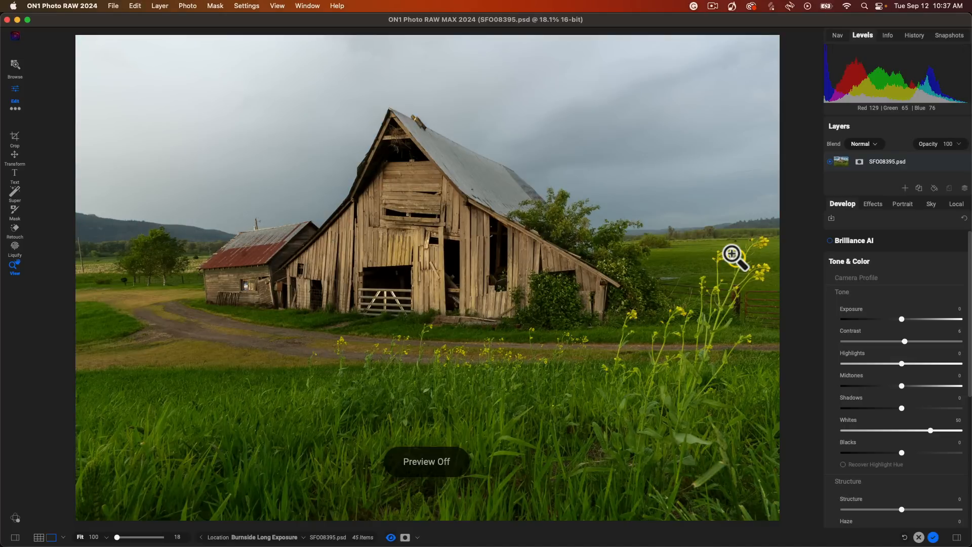
key(super+p)
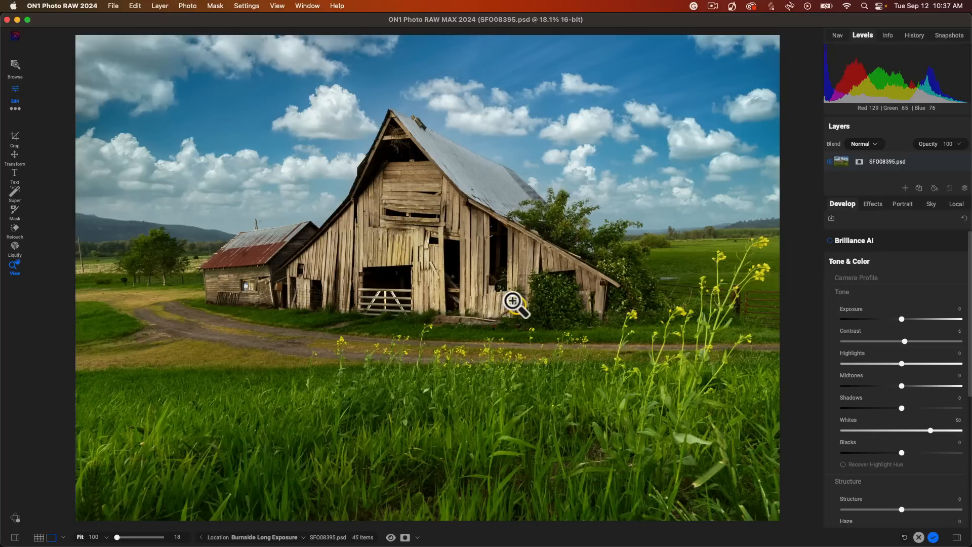
- Select the barn buildings with Super Select and apply the Surreal style of the Dynamic Contrast filter to them
key(w)
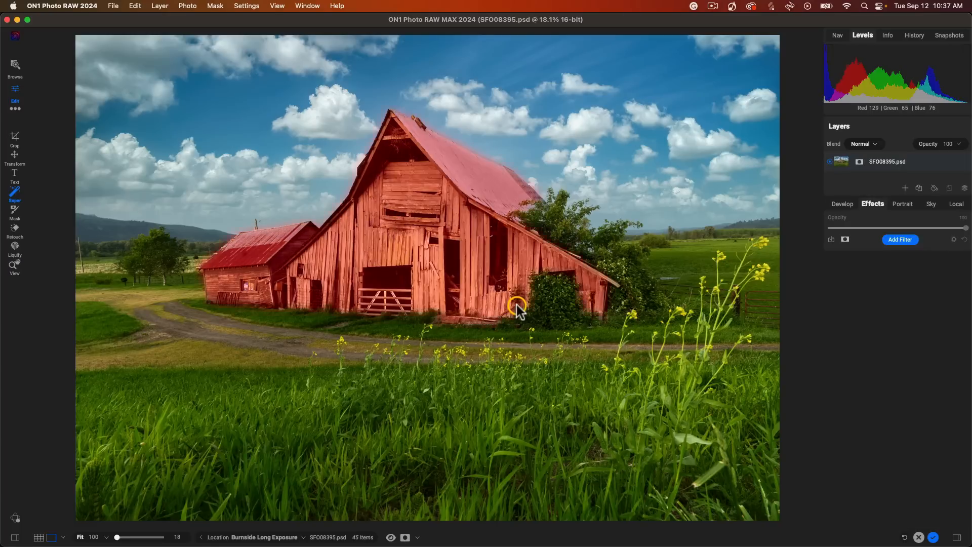
click(393, 249)
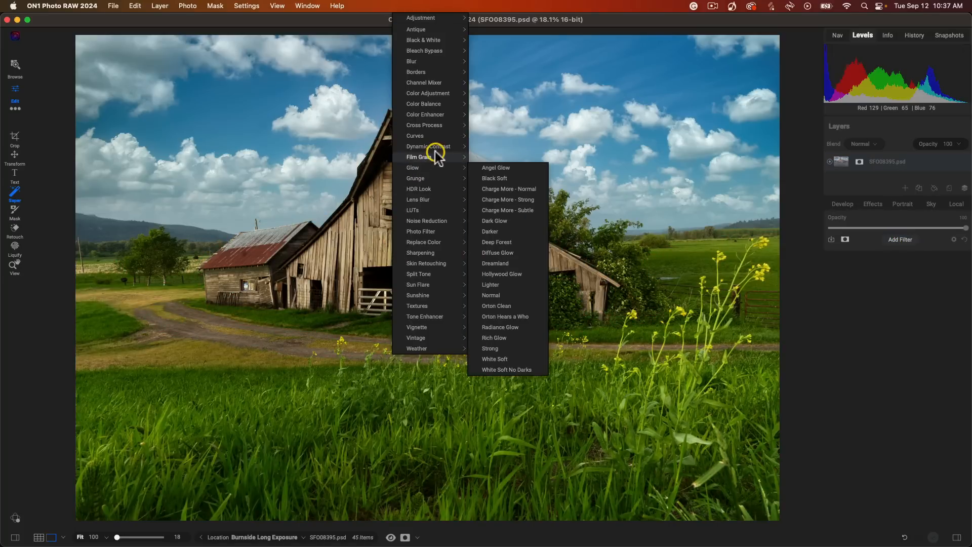
mouse_move(441, 146)
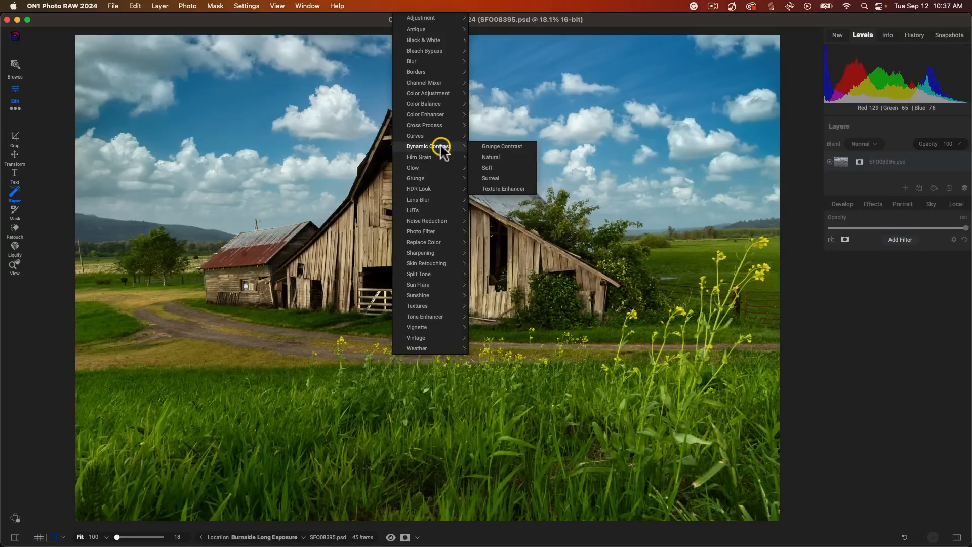
click(516, 179)
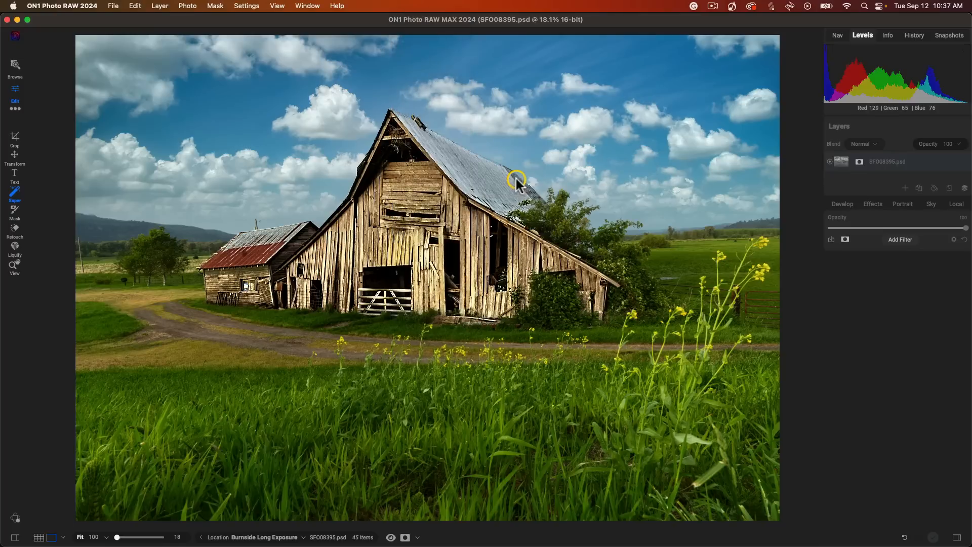
- Super Select the trees, grass, hills and dirt road, apply the Foliage style of Color Enhancer, and compare with the filter off
click(586, 229)
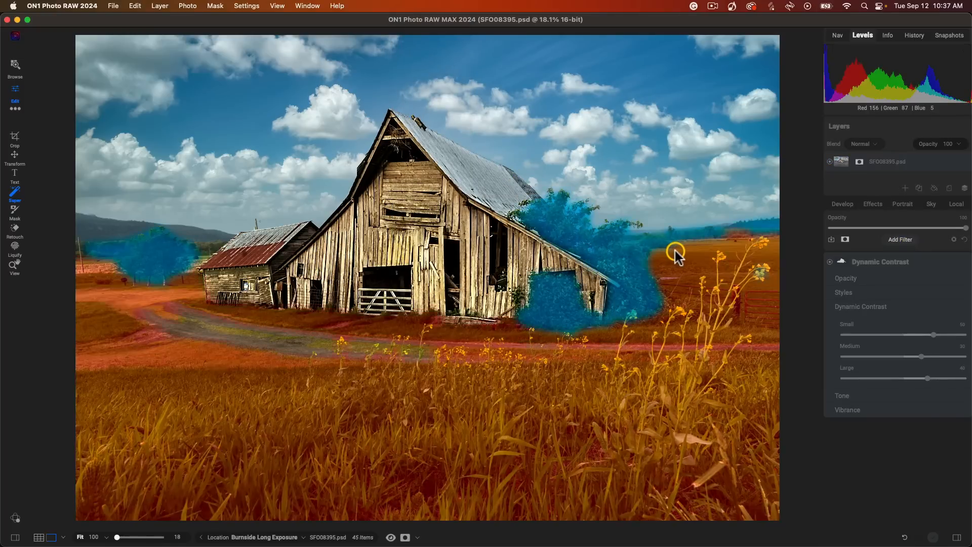
click(676, 253)
click(96, 228)
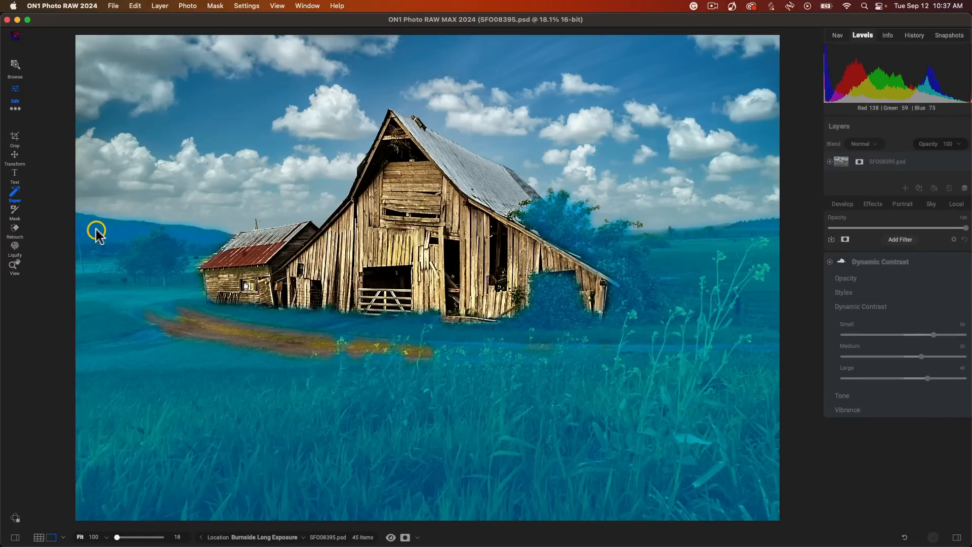
click(227, 330)
right_click(227, 330)
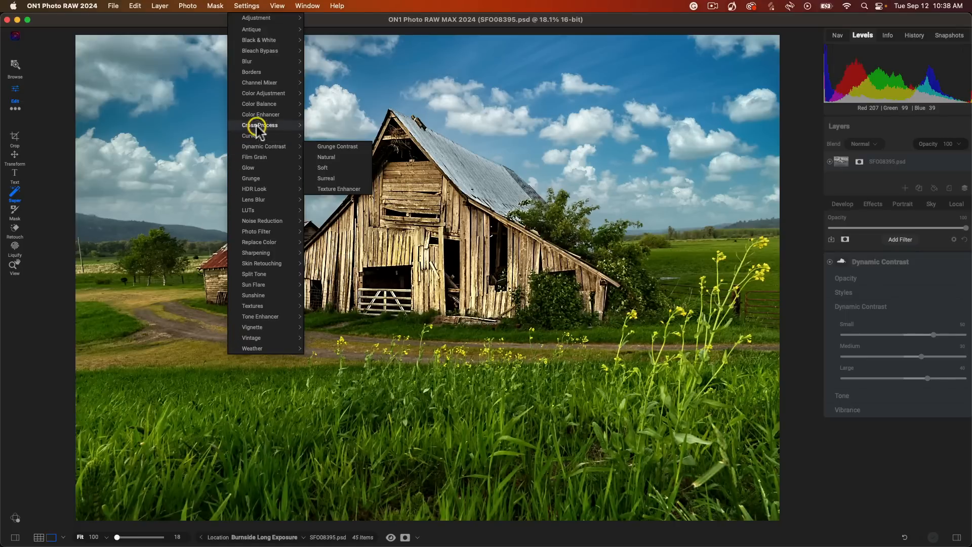
mouse_move(263, 112)
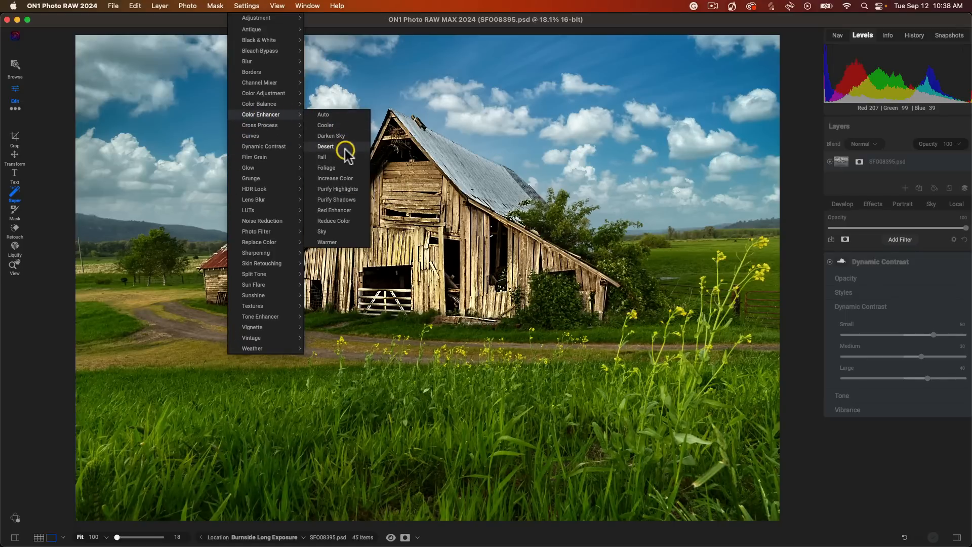
click(338, 167)
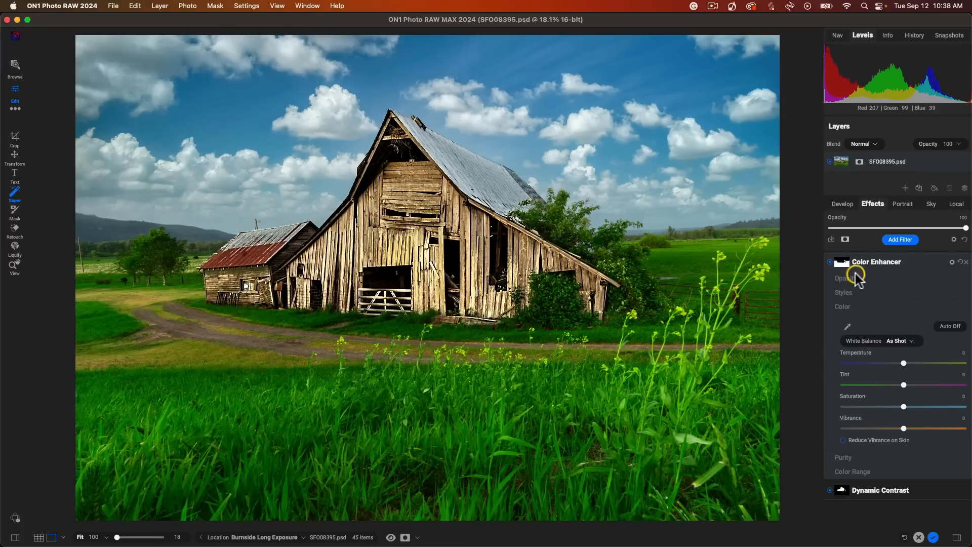
click(830, 263)
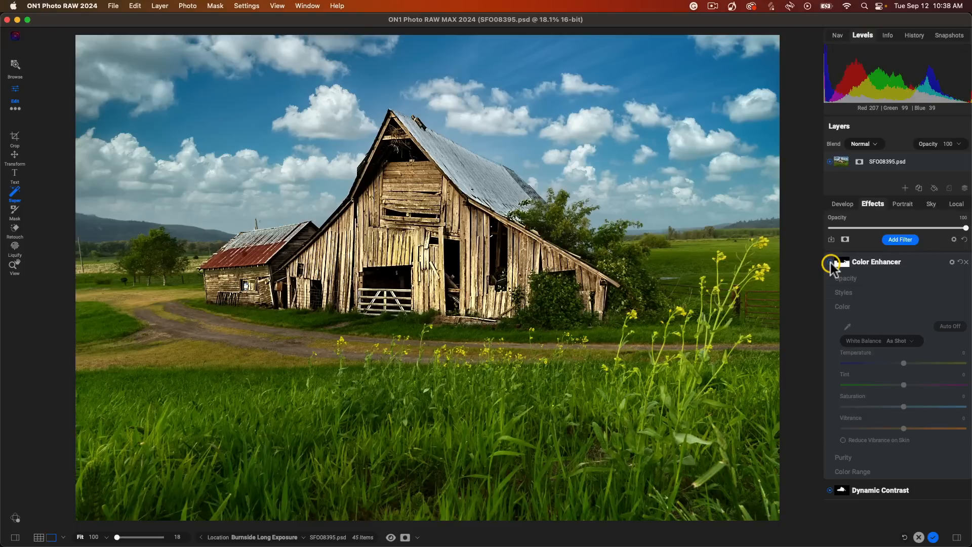
click(830, 263)
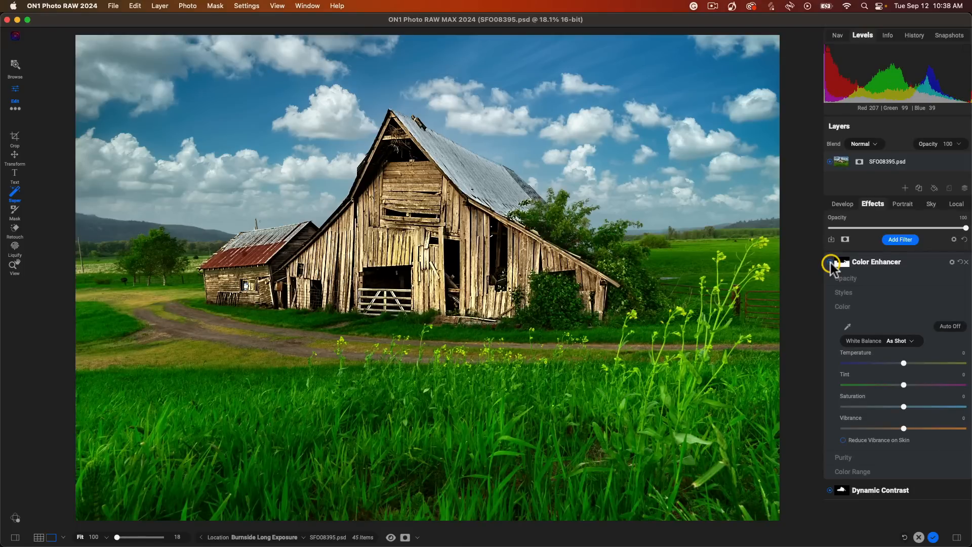
- Add a Glow filter with the Darker style using Super Select
click(550, 125)
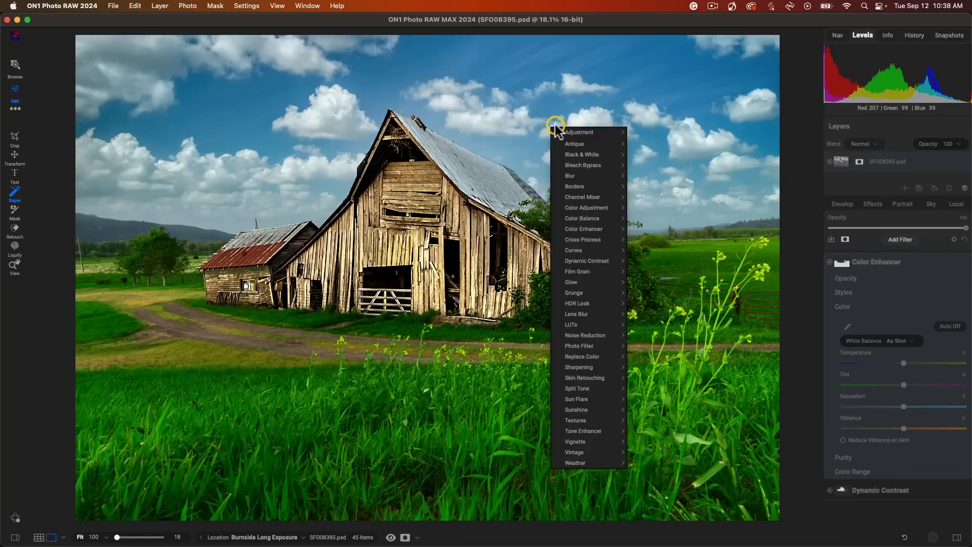
mouse_move(608, 284)
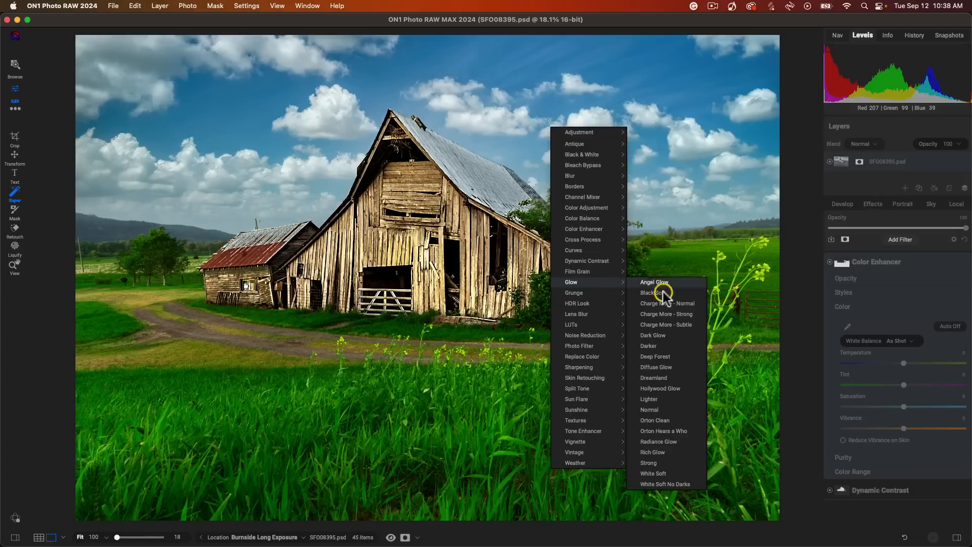
click(666, 345)
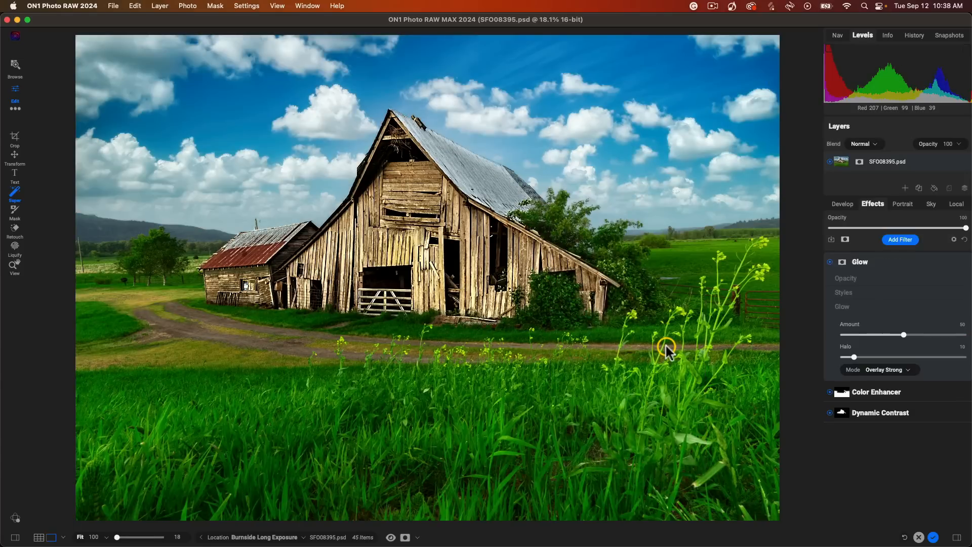
- Leave Super Select and compare the barn photo with the Glow filter off and on
key(z)
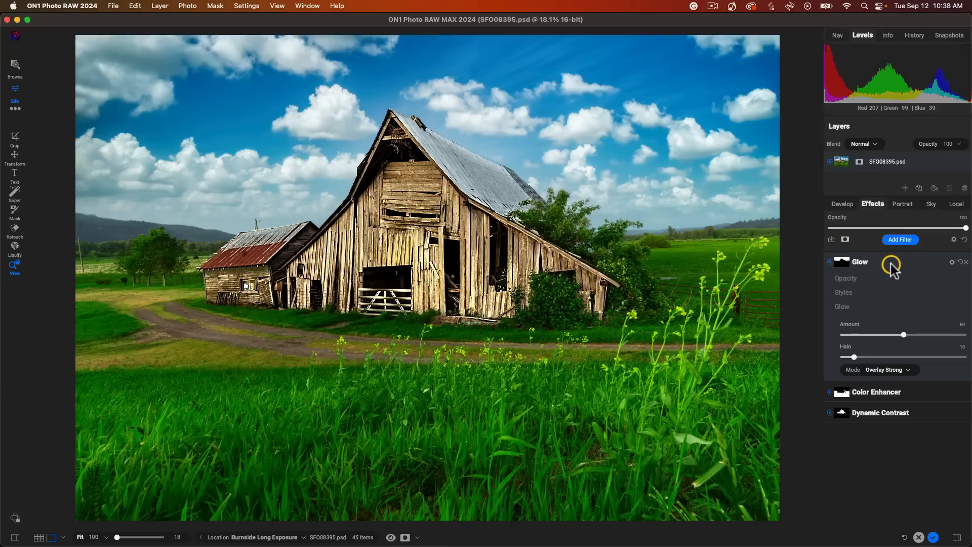
click(829, 263)
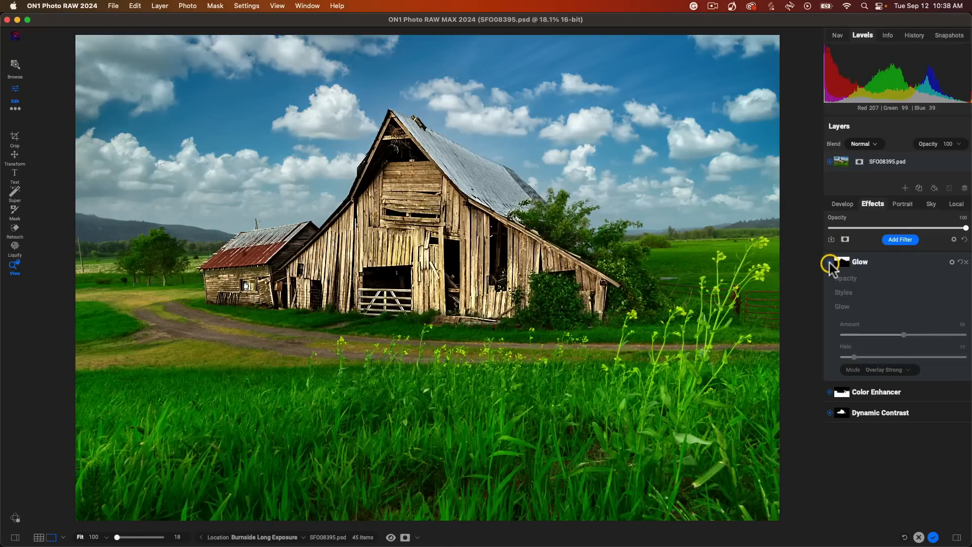
click(829, 262)
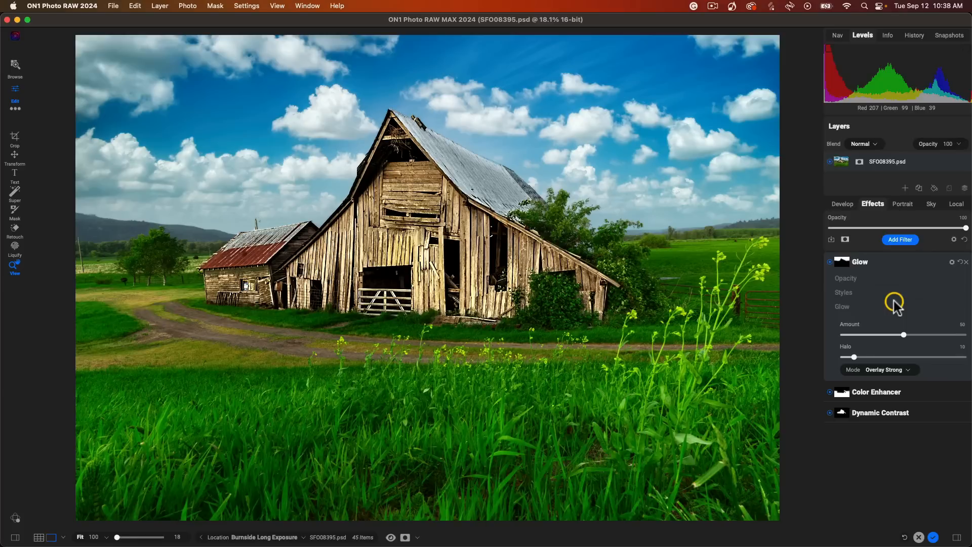
- Add a Vignette filter to the whole photo with the Big Softy style
click(900, 239)
click(787, 362)
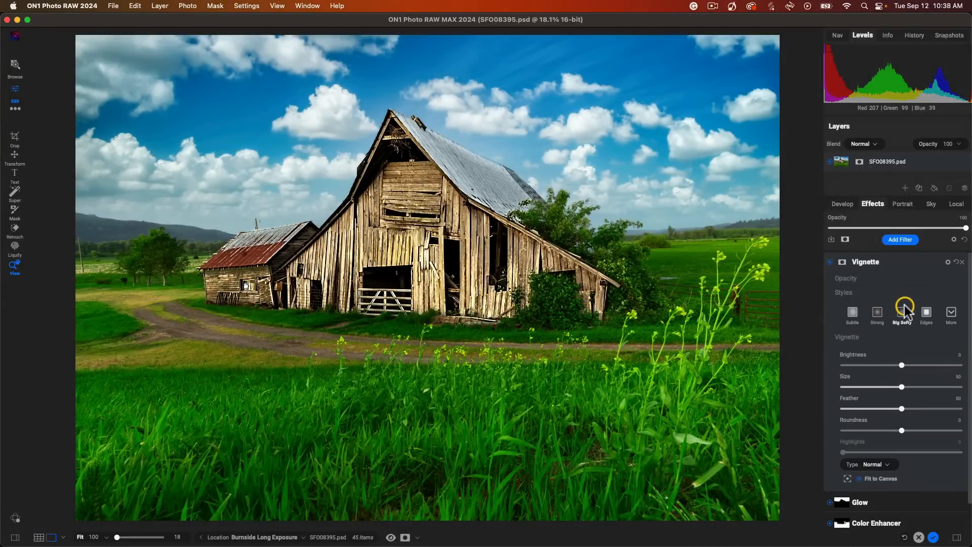
click(903, 313)
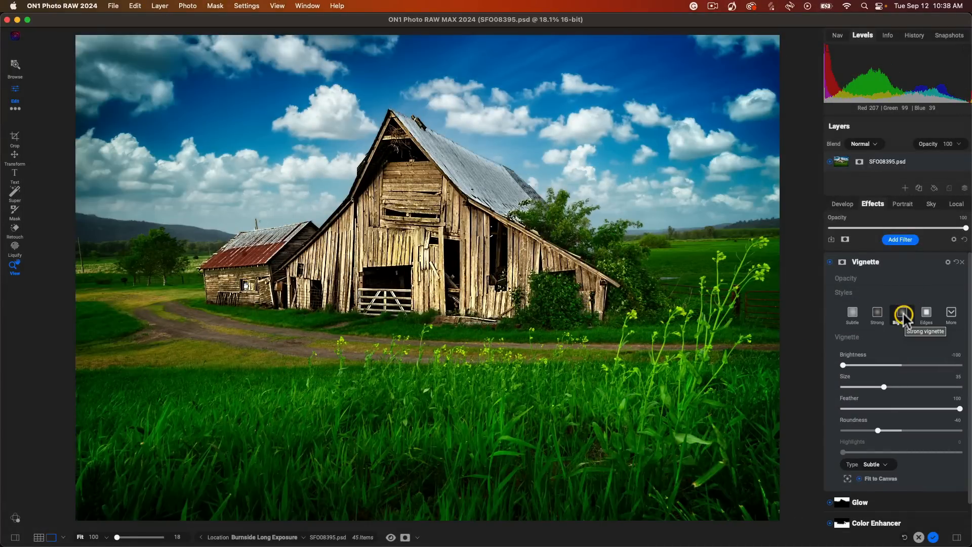
- Add a Borders filter with the Simple category's White Square border and set its Fit Image to 8
click(902, 240)
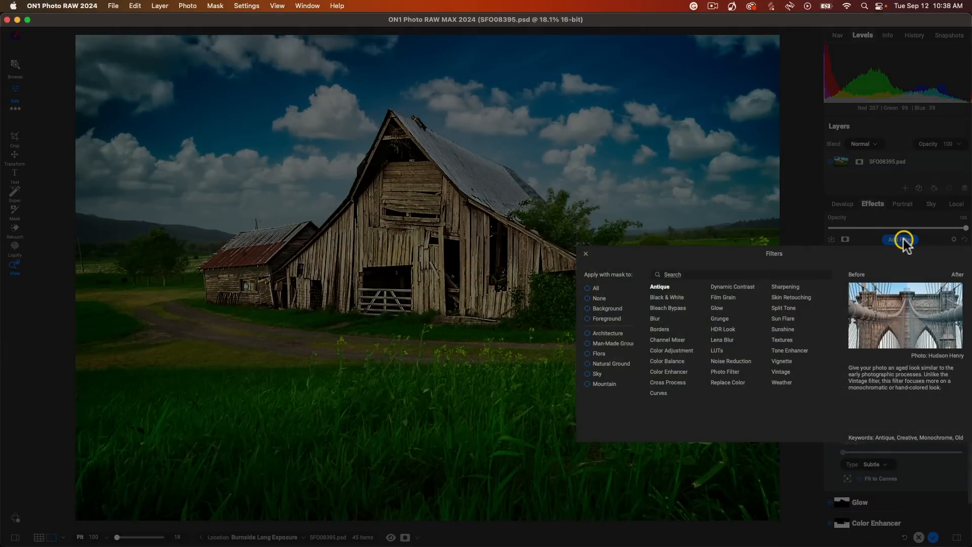
click(660, 329)
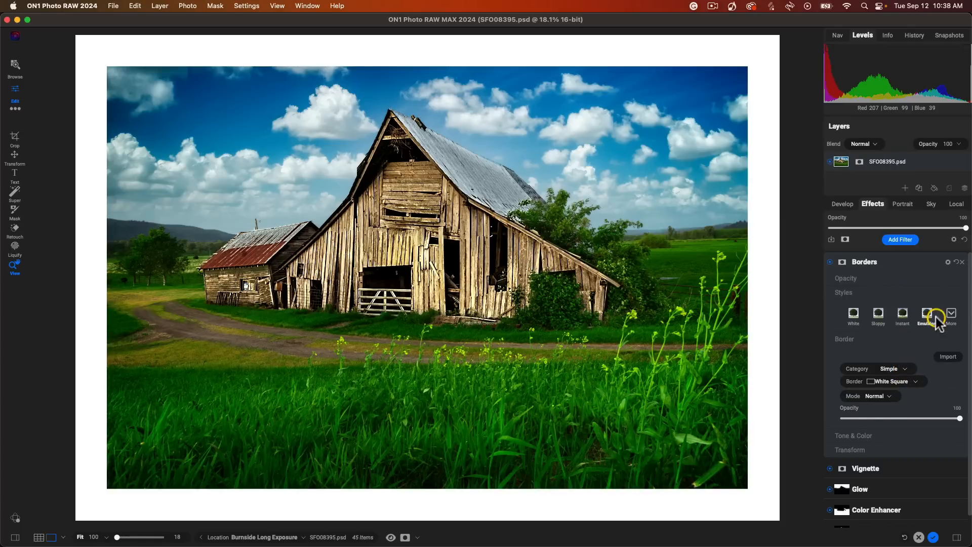
click(947, 314)
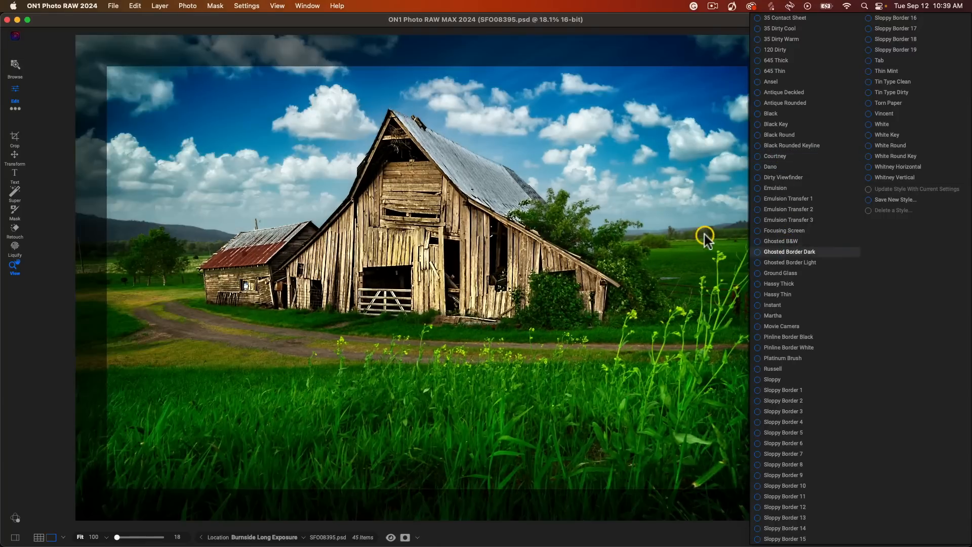
click(703, 233)
click(854, 306)
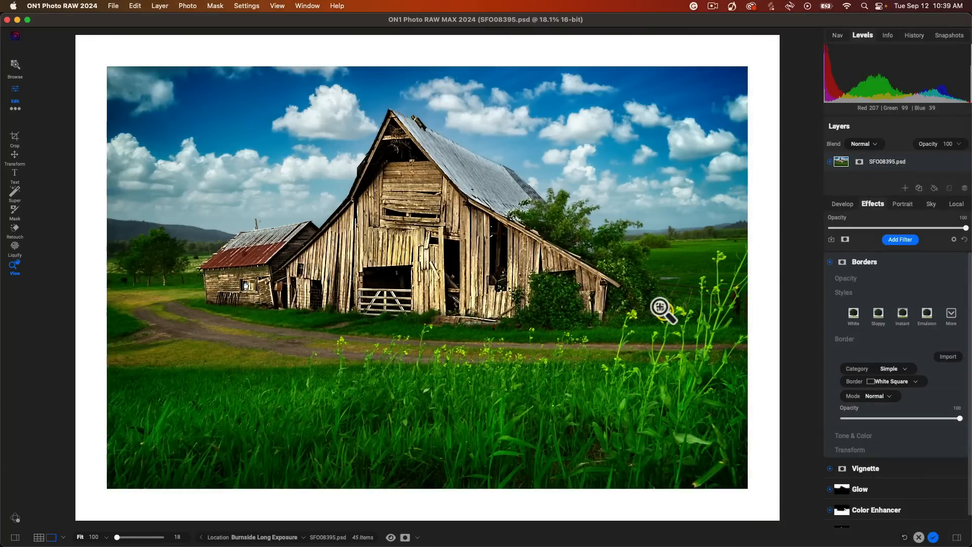
click(863, 450)
drag(843, 501, 888, 499)
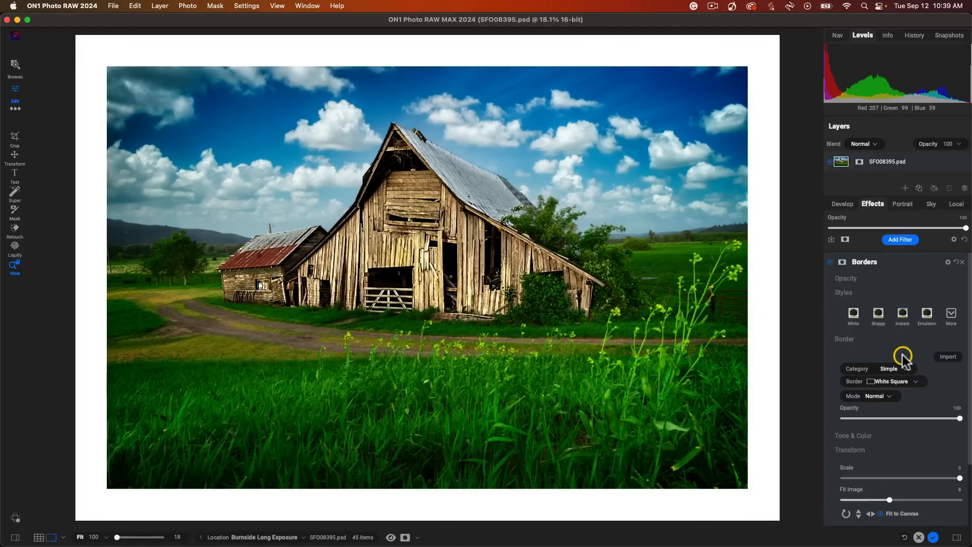
- Compare the finished edit with the original photo, then apply the edits and return to Lightroom Classic
key(backslash)
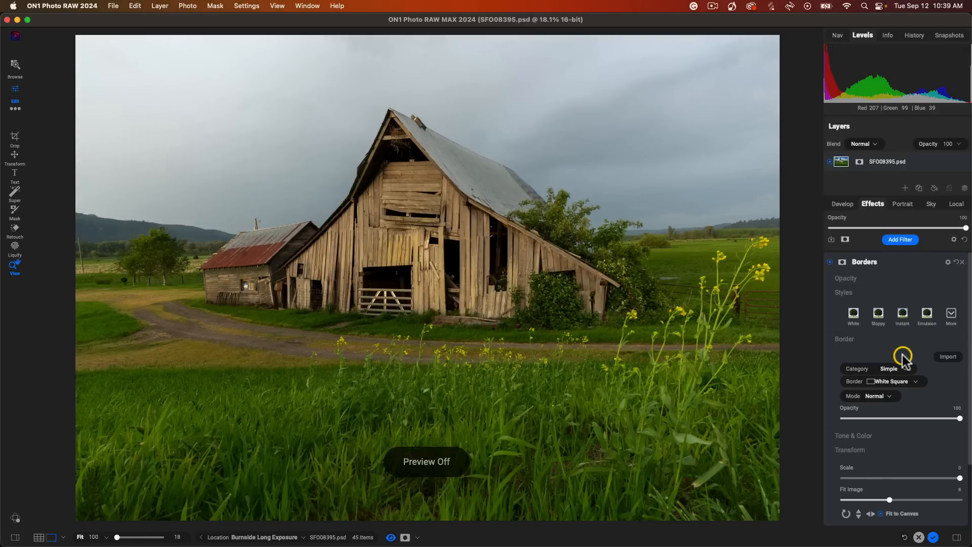
key(backslash)
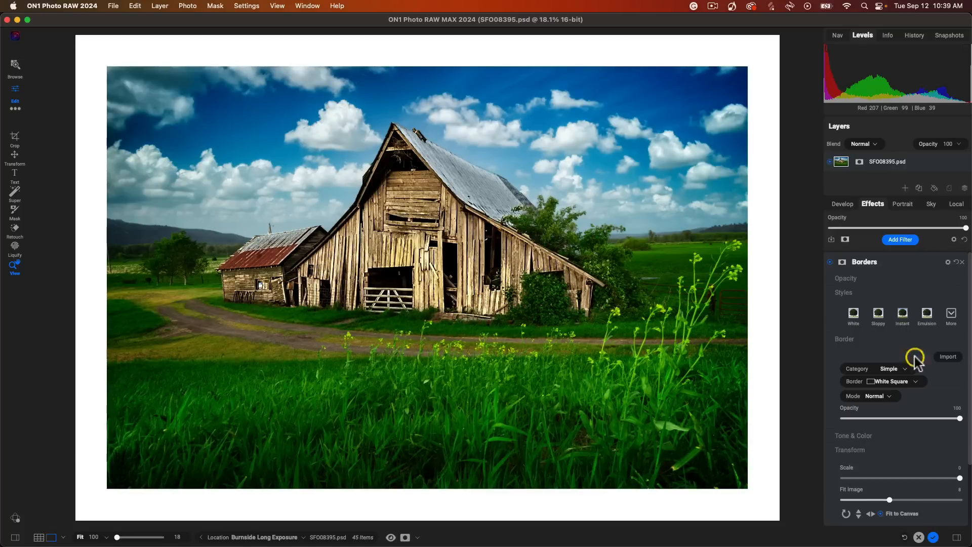
click(932, 537)
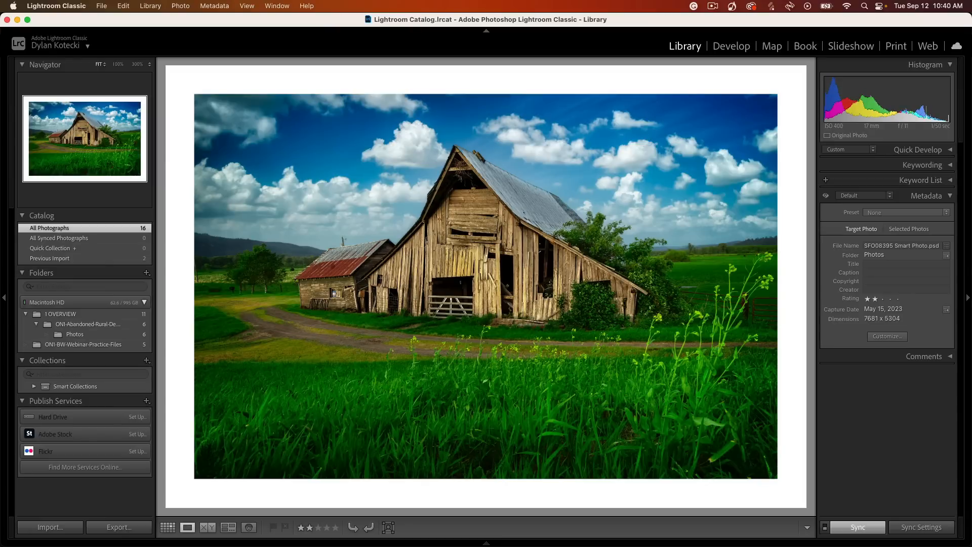
- Compare the edited barn photo with the original SFO08395.ARW by switching between them in the Lightroom library
key(Left)
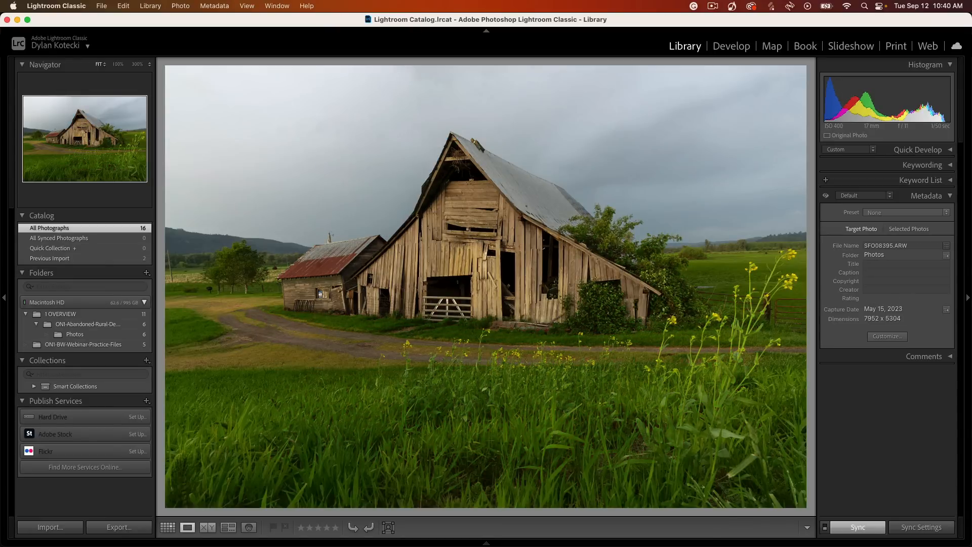
key(Right)
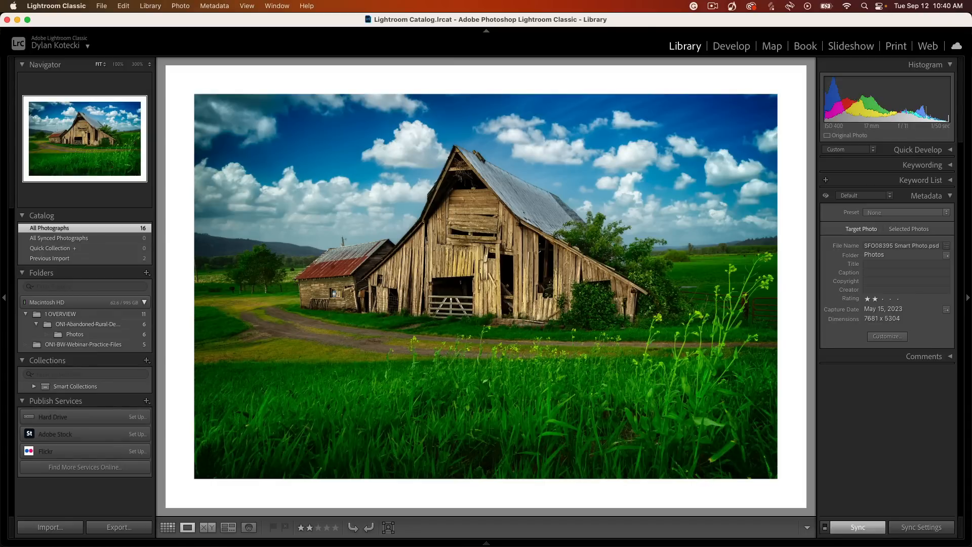
key(Left)
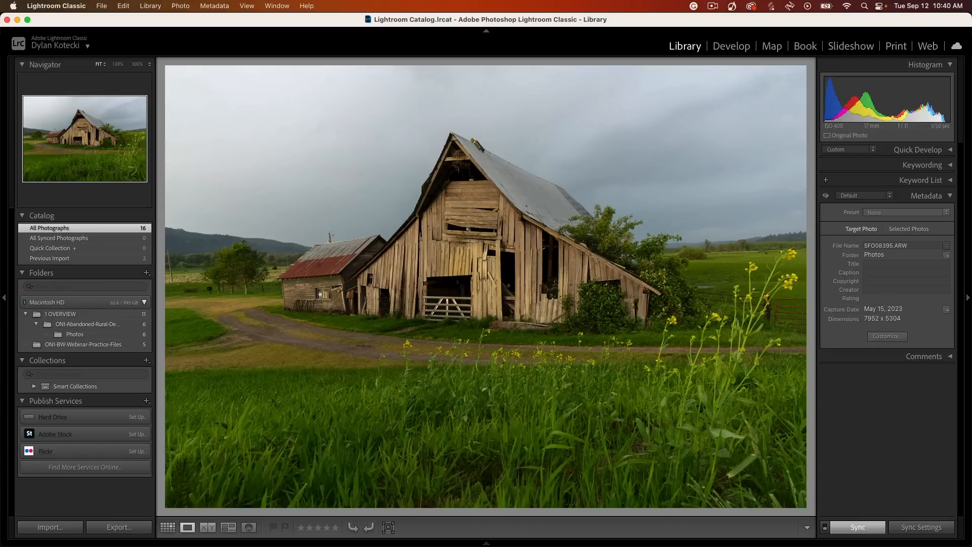
key(Right)
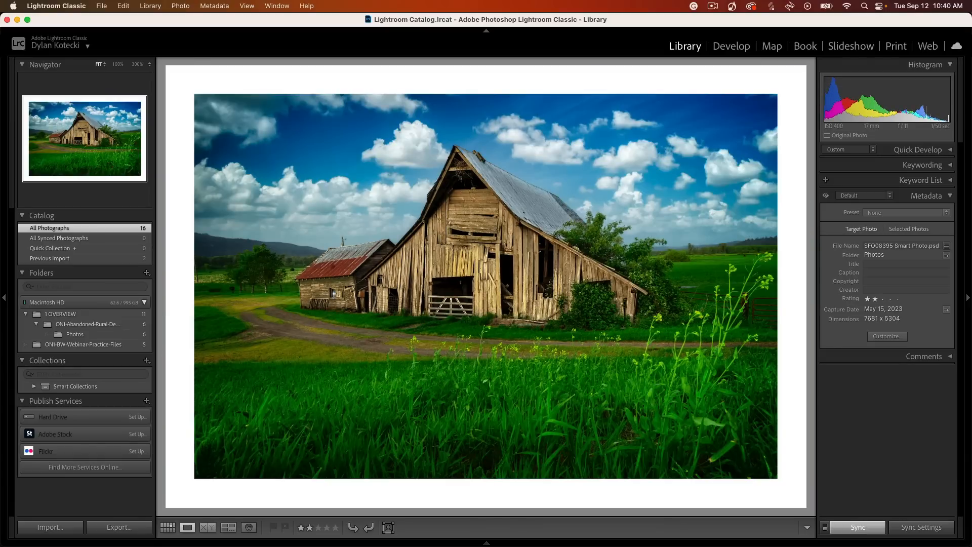
key(Left)
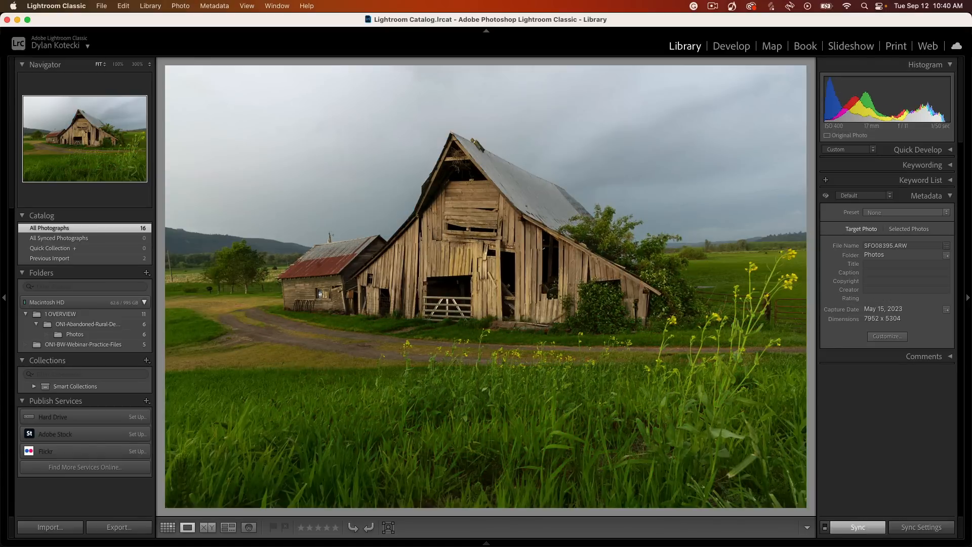
key(Right)
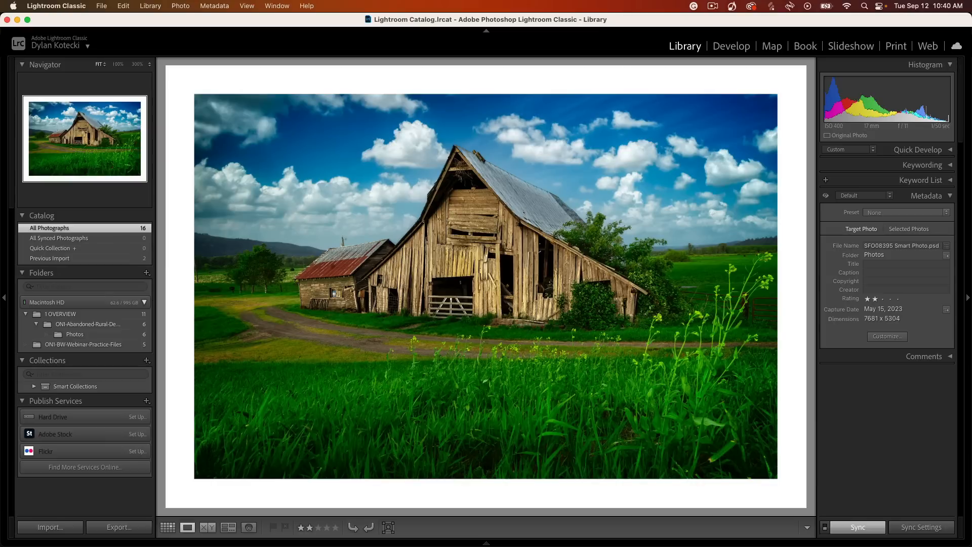